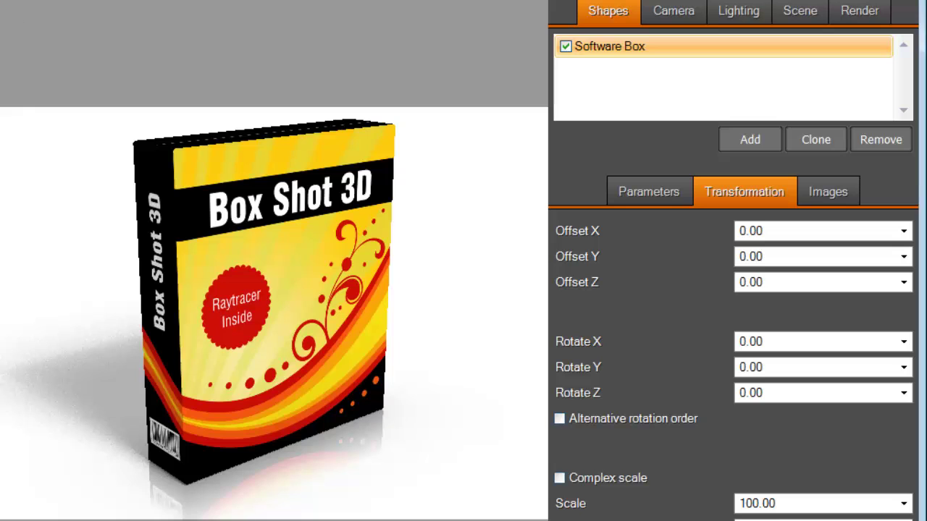
Load the "Set Of Books + 1" template from the sample scenes.
{"action": "left_click", "coordinate": [0, 0]}
{"action": "mouse_move", "coordinate": [3, 5]}
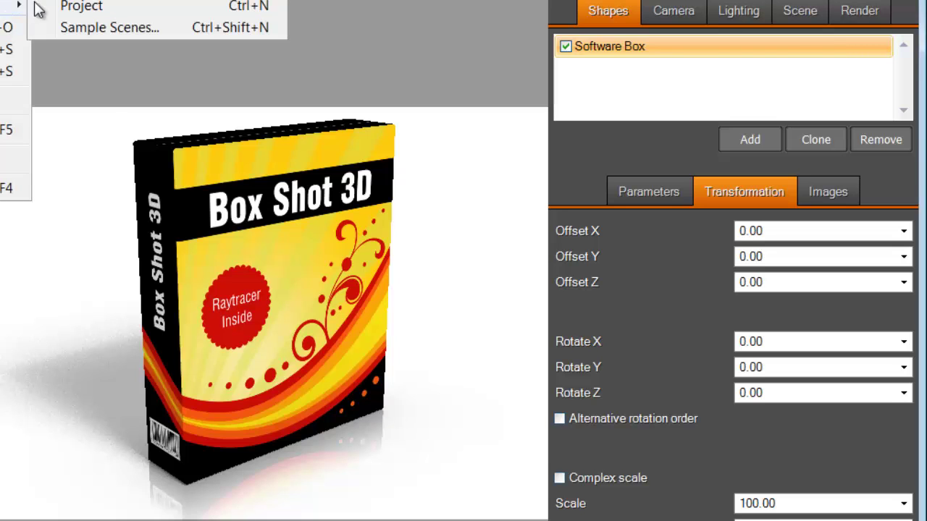
{"action": "left_click", "coordinate": [152, 32]}
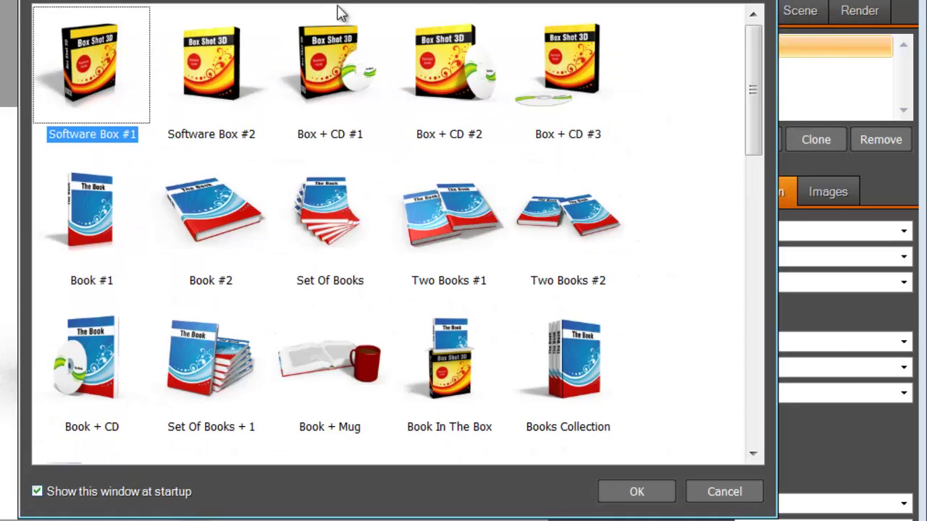
{"action": "left_click_drag", "start_coordinate": [752, 102], "coordinate": [746, 173]}
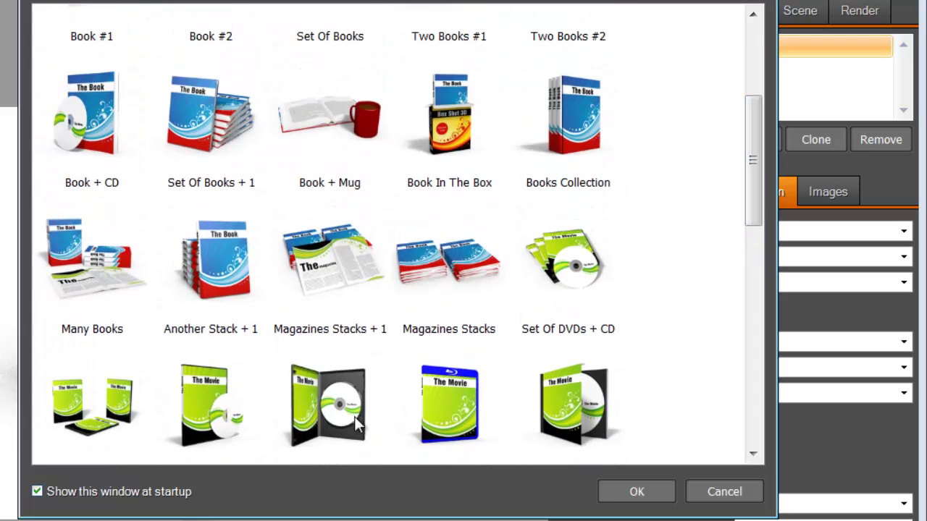
{"action": "left_click", "coordinate": [235, 124]}
{"action": "double_click", "coordinate": [238, 134]}
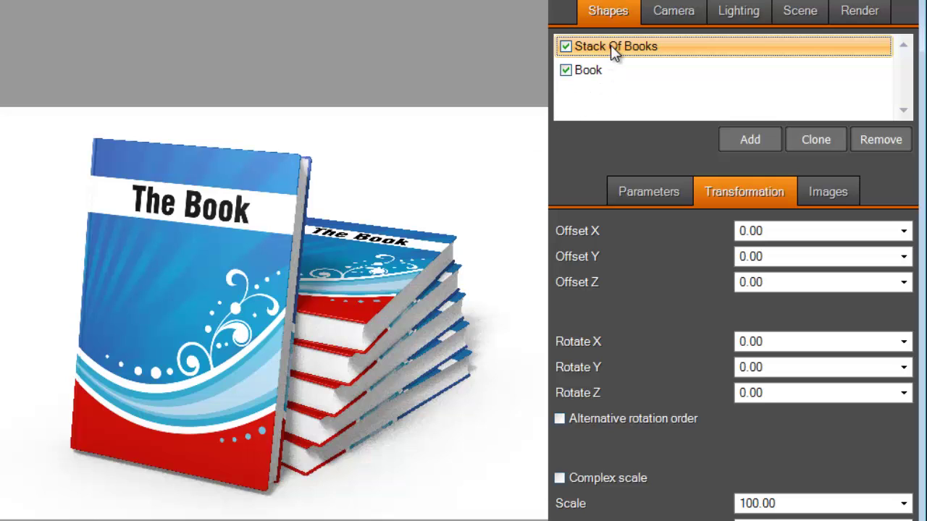
Examine the transformation values of the Stack Of Books and Book shapes, and the images assigned to the Book.
{"action": "left_click", "coordinate": [588, 71]}
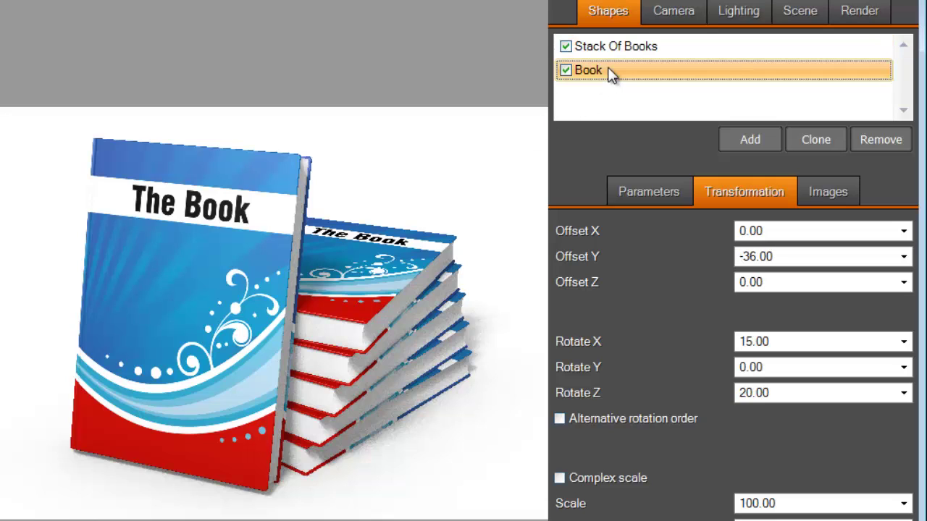
{"action": "left_click", "coordinate": [623, 46]}
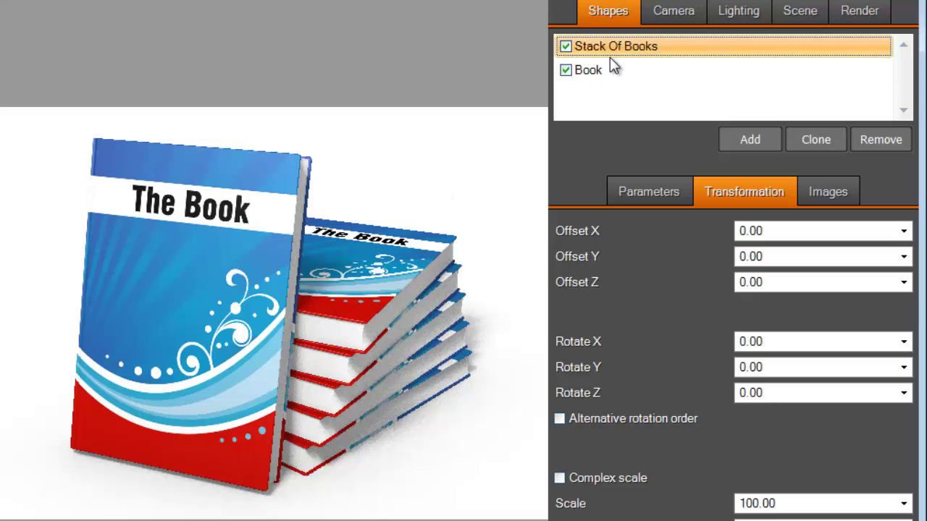
{"action": "left_click", "coordinate": [611, 69]}
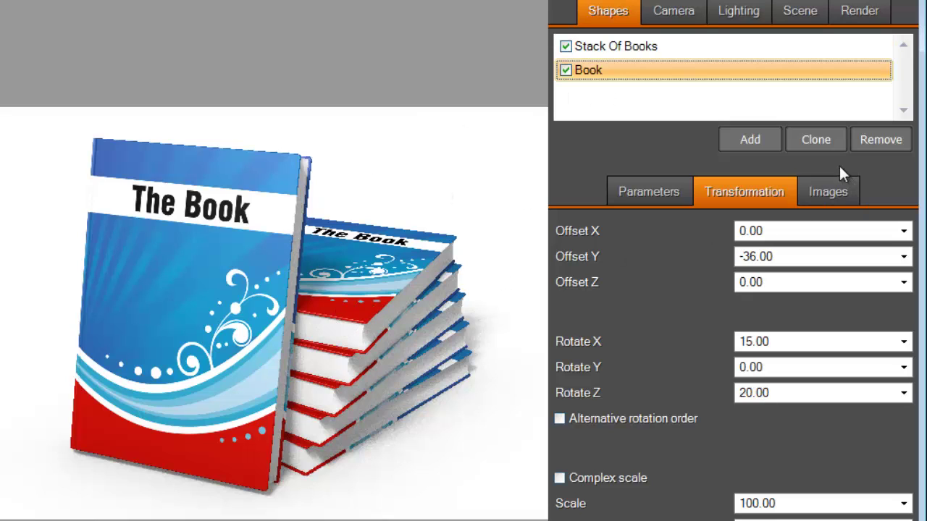
{"action": "left_click", "coordinate": [826, 192]}
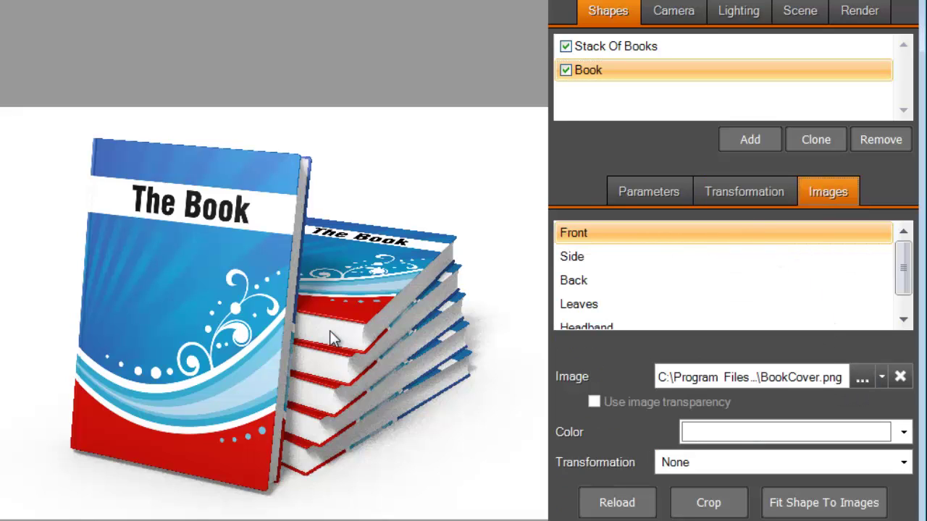
Load the sample scene with three blue and orange drink cans near the end of the template list.
{"action": "left_click", "coordinate": [31, 0]}
{"action": "mouse_move", "coordinate": [26, 4]}
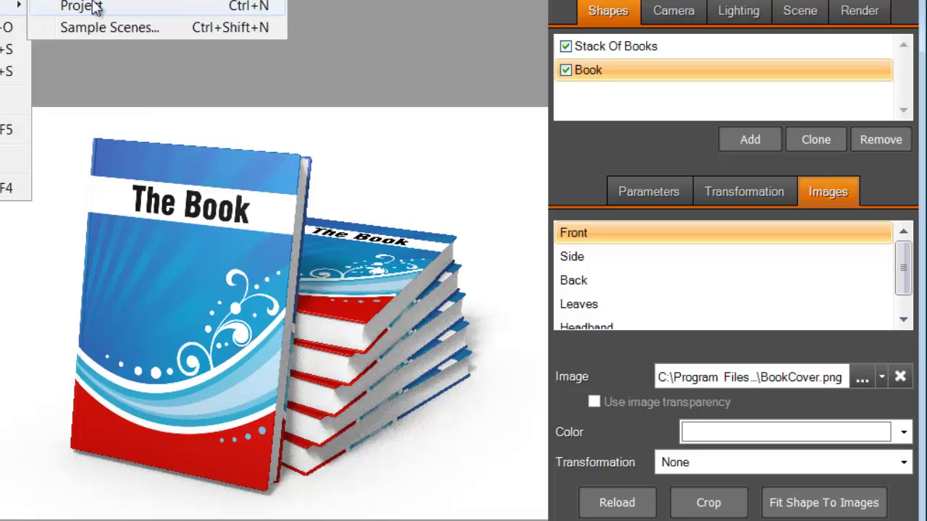
{"action": "left_click", "coordinate": [142, 28]}
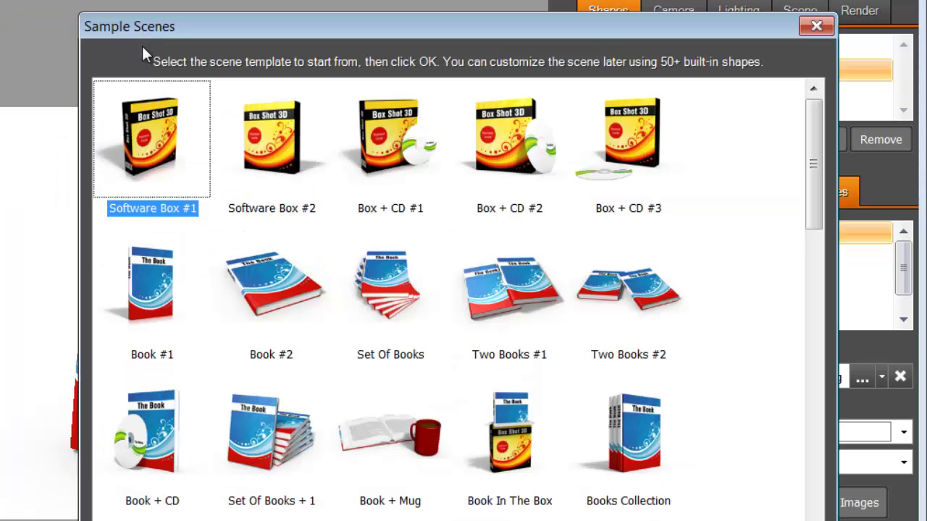
{"action": "left_click_drag", "start_coordinate": [821, 137], "coordinate": [764, 448]}
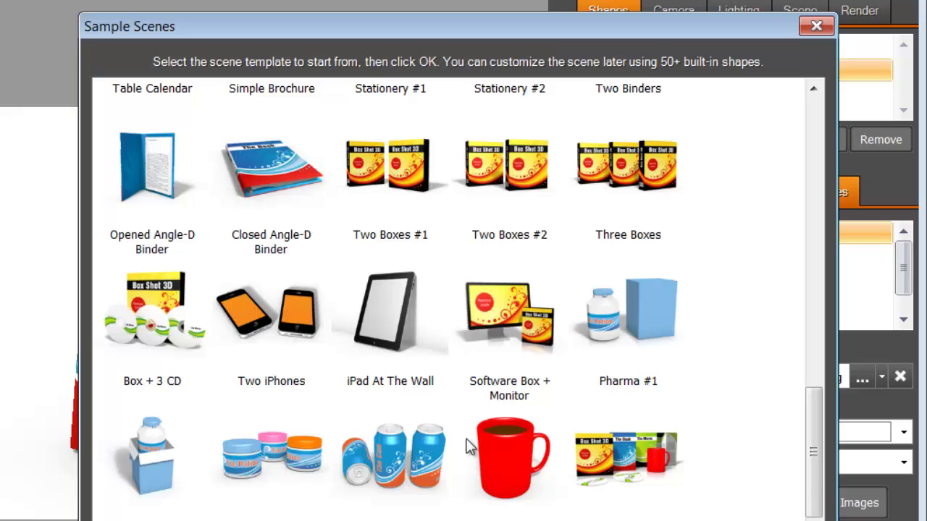
{"action": "double_click", "coordinate": [402, 465]}
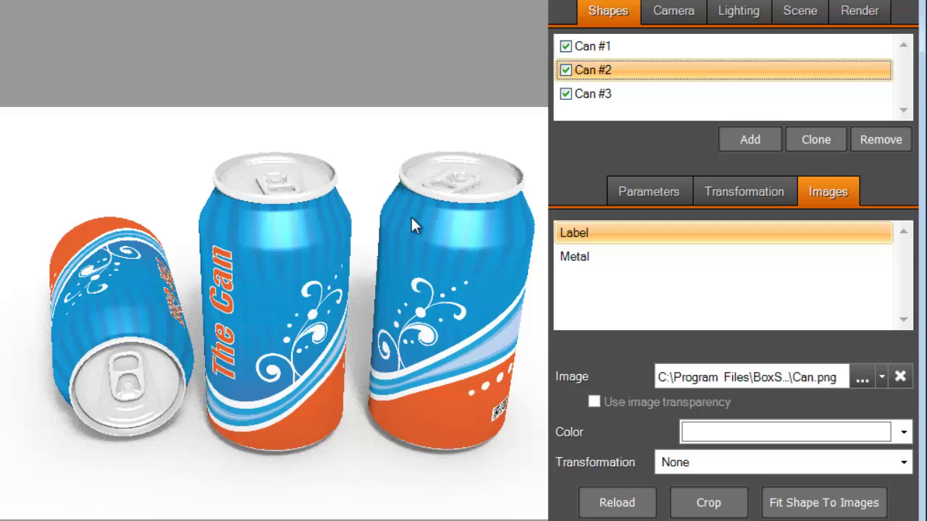
Try hiding the cans individually, leaving only Can #1 visible, and show all three again.
{"action": "left_click", "coordinate": [565, 48]}
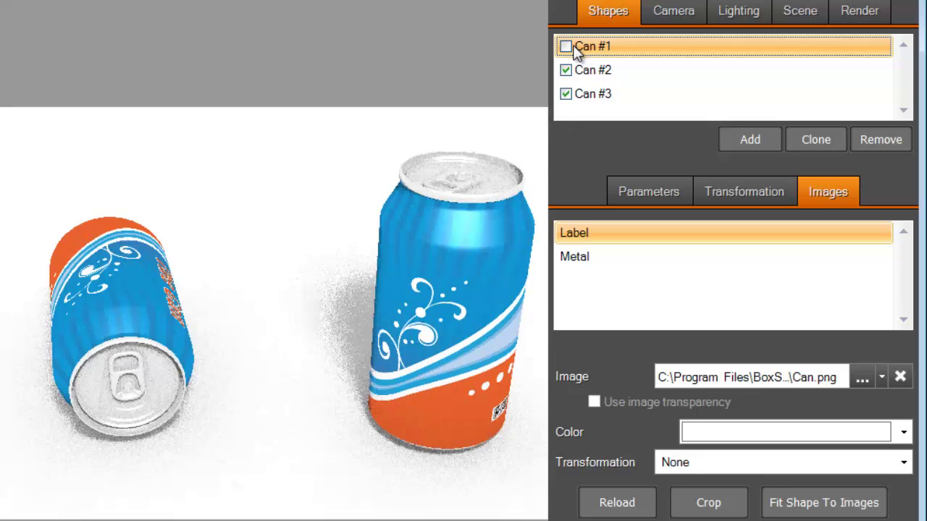
{"action": "left_click", "coordinate": [566, 46]}
{"action": "left_click", "coordinate": [566, 70]}
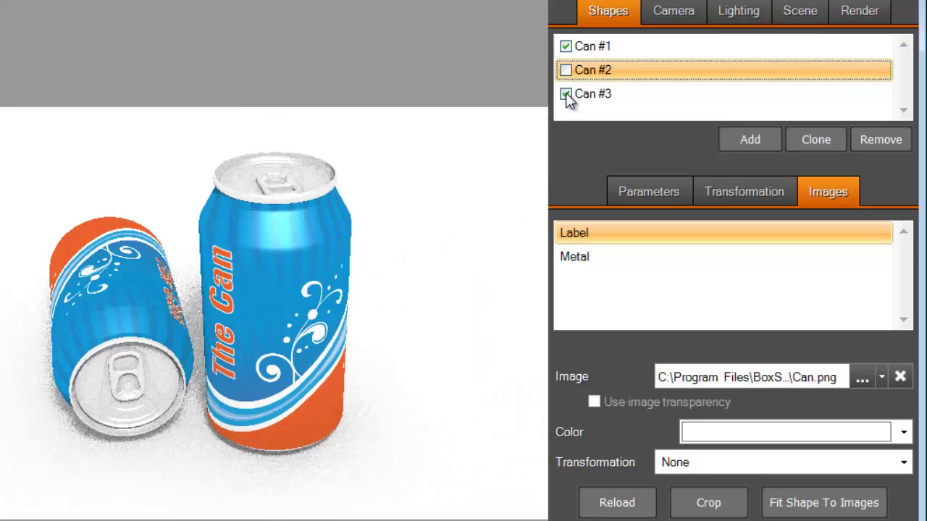
{"action": "left_click", "coordinate": [566, 94]}
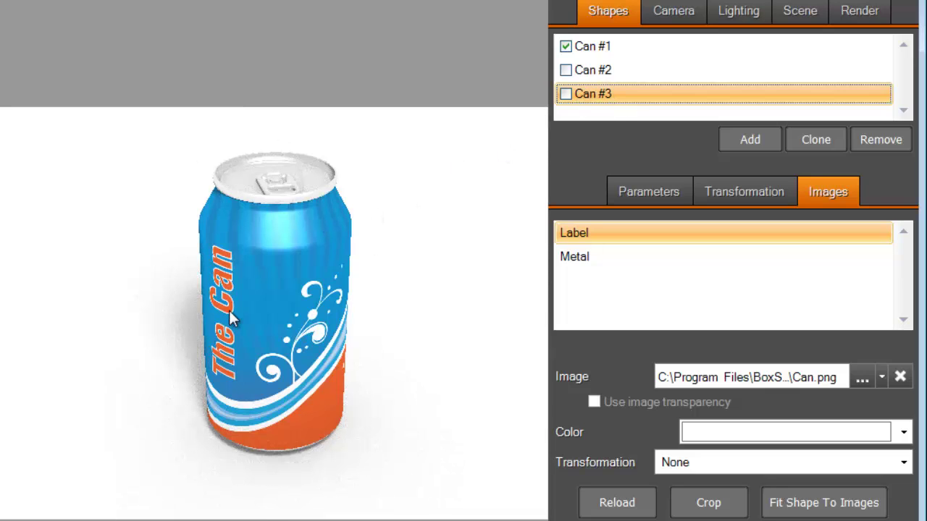
{"action": "left_click", "coordinate": [566, 71]}
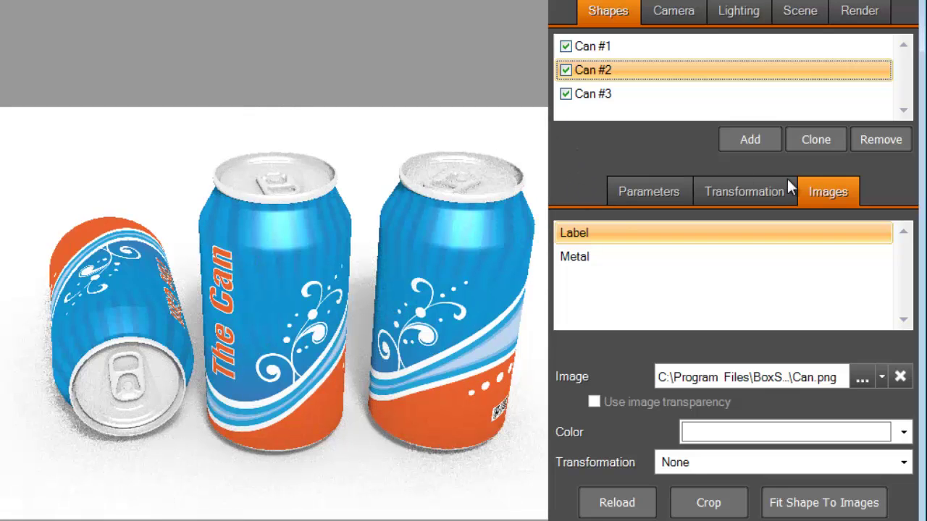
Replace the label image of Can #2 with the BIB Podcast picture from the jpeg folder.
{"action": "left_click", "coordinate": [833, 194]}
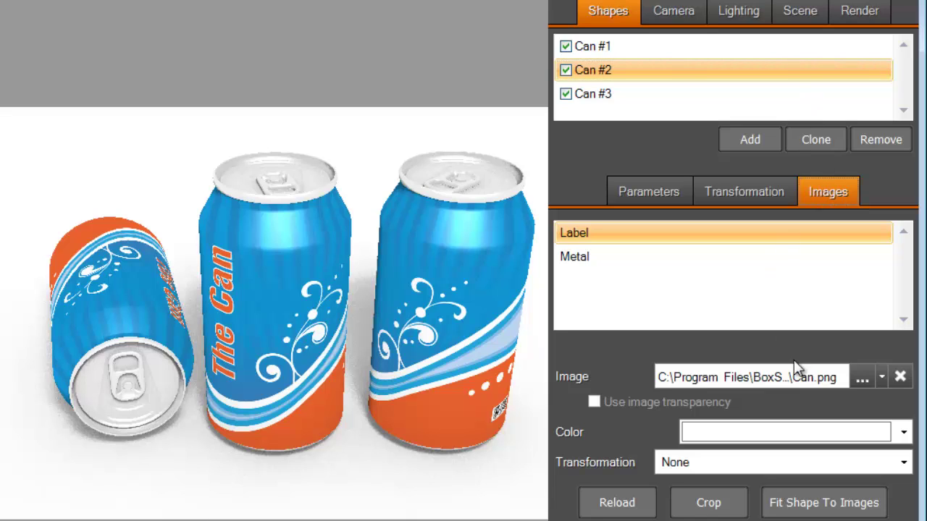
{"action": "left_click", "coordinate": [860, 378]}
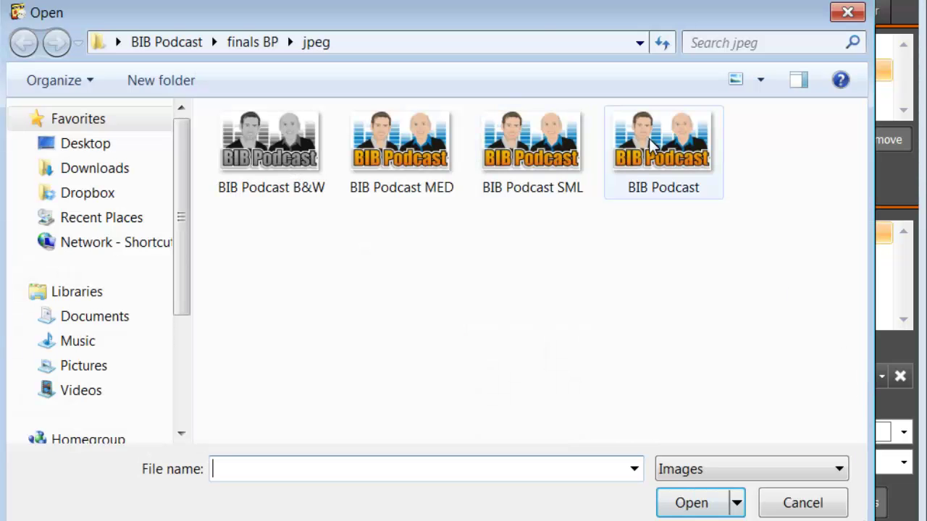
{"action": "double_click", "coordinate": [668, 143]}
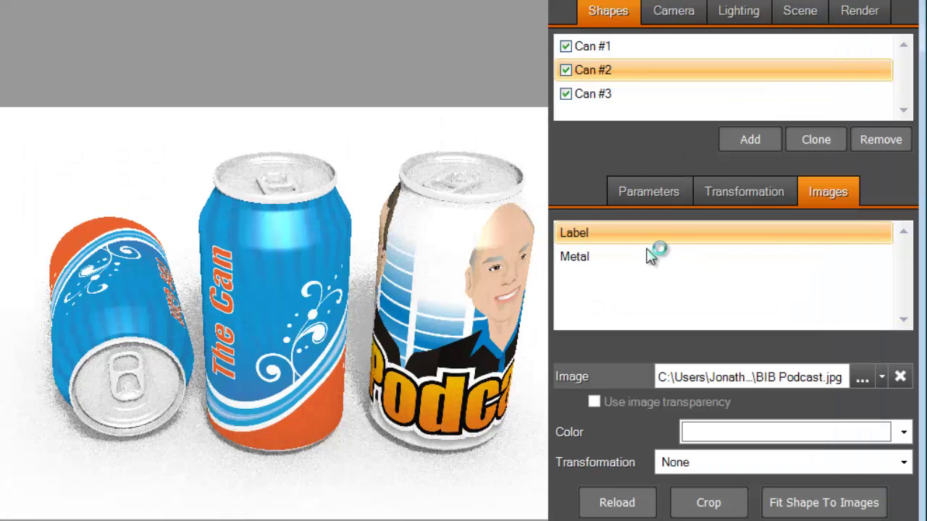
Replace the label image of Can #1 with the same BIB Podcast picture.
{"action": "left_click", "coordinate": [638, 48]}
{"action": "left_click", "coordinate": [862, 380]}
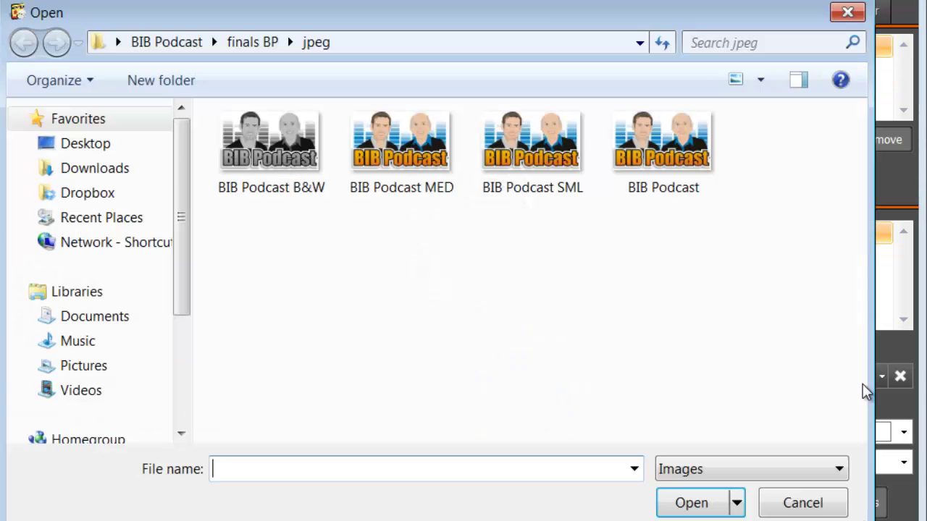
{"action": "double_click", "coordinate": [686, 158]}
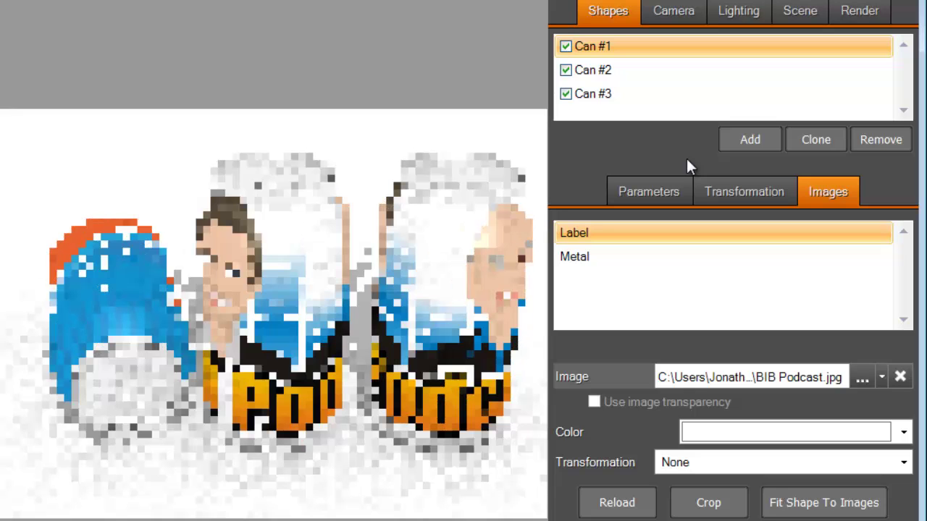
Apply the BIB Podcast picture to the label of Can #3, the can lying down.
{"action": "left_click", "coordinate": [638, 103]}
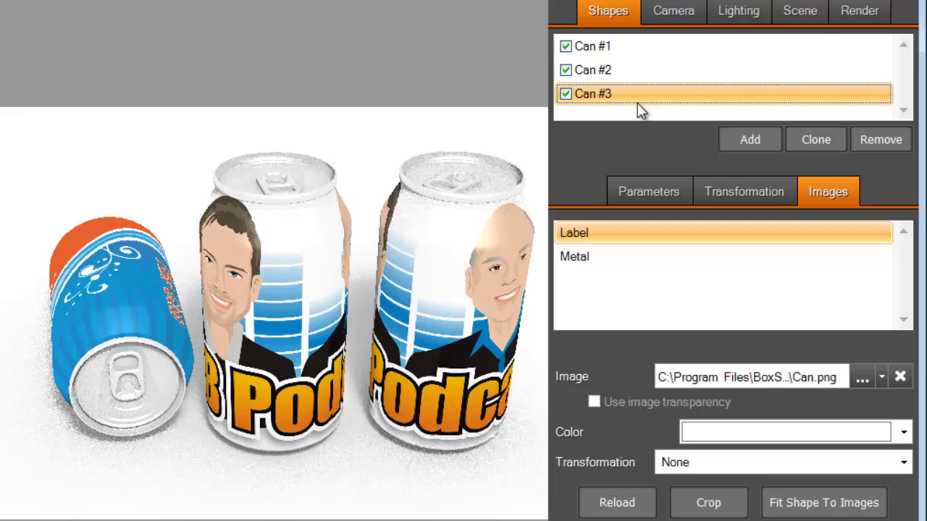
{"action": "left_click", "coordinate": [865, 375]}
{"action": "double_click", "coordinate": [622, 151]}
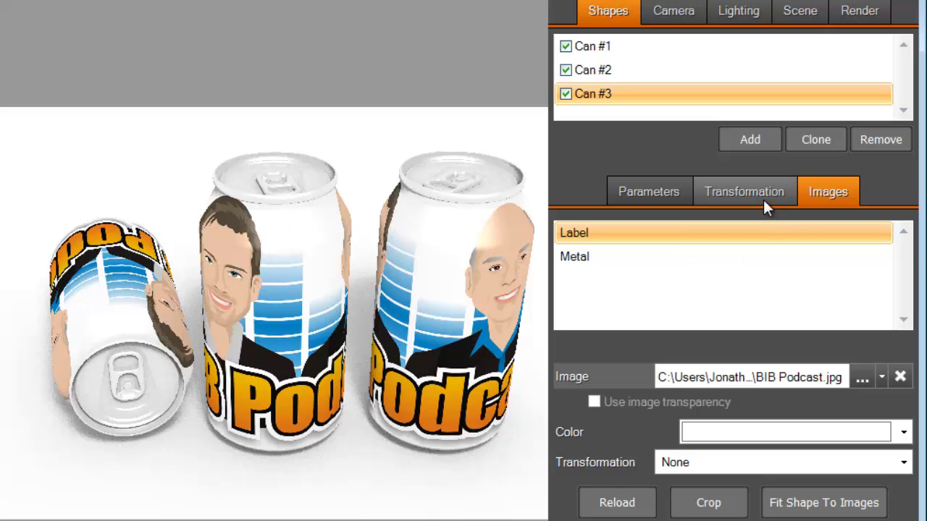
Render the can scene at 320 x 240 in Print quality and discard the image without saving it.
{"action": "left_click", "coordinate": [726, 15]}
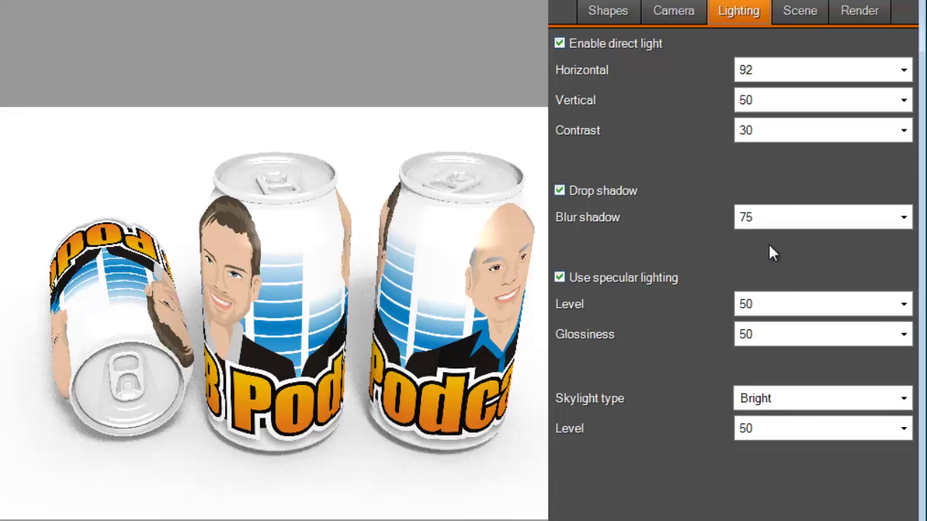
{"action": "left_click", "coordinate": [683, 19]}
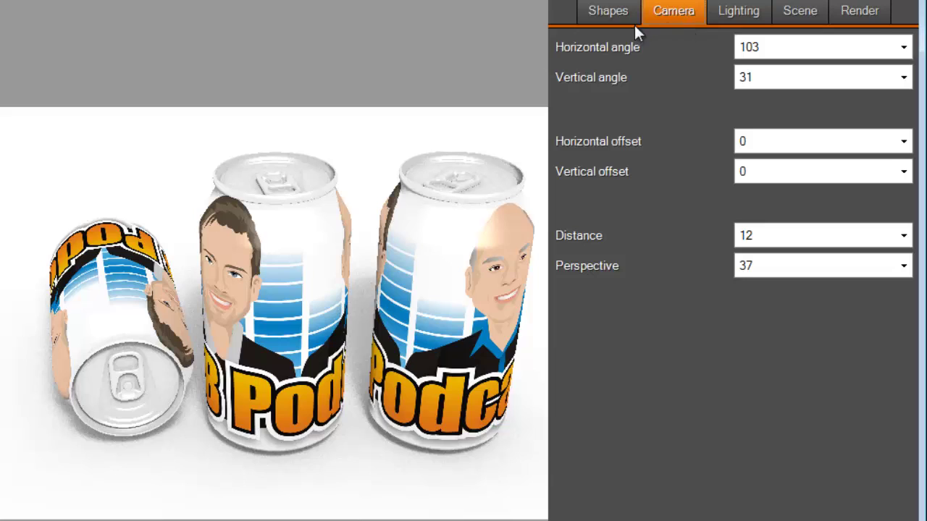
{"action": "left_click", "coordinate": [861, 12]}
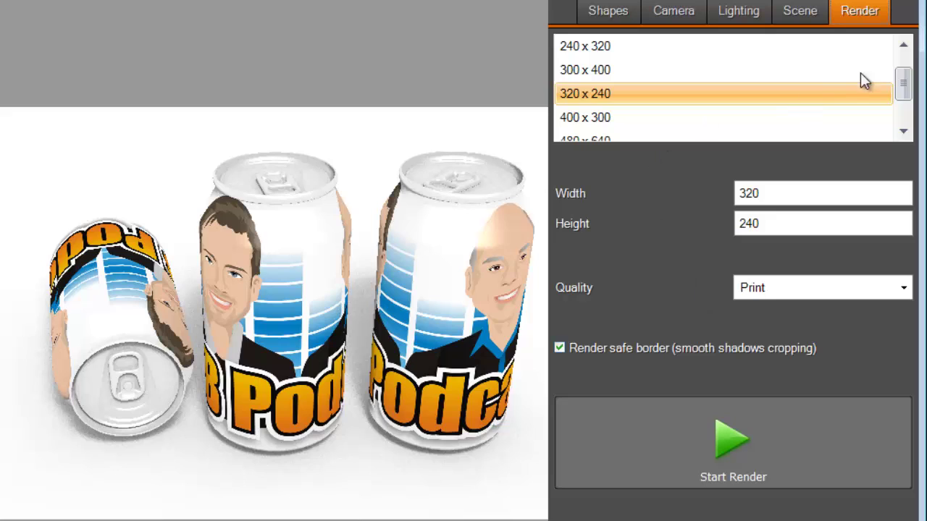
{"action": "mouse_move", "coordinate": [904, 82]}
{"action": "left_mouse_down"}
{"action": "mouse_move", "coordinate": [907, 69]}
{"action": "mouse_move", "coordinate": [917, 92]}
{"action": "left_mouse_up"}
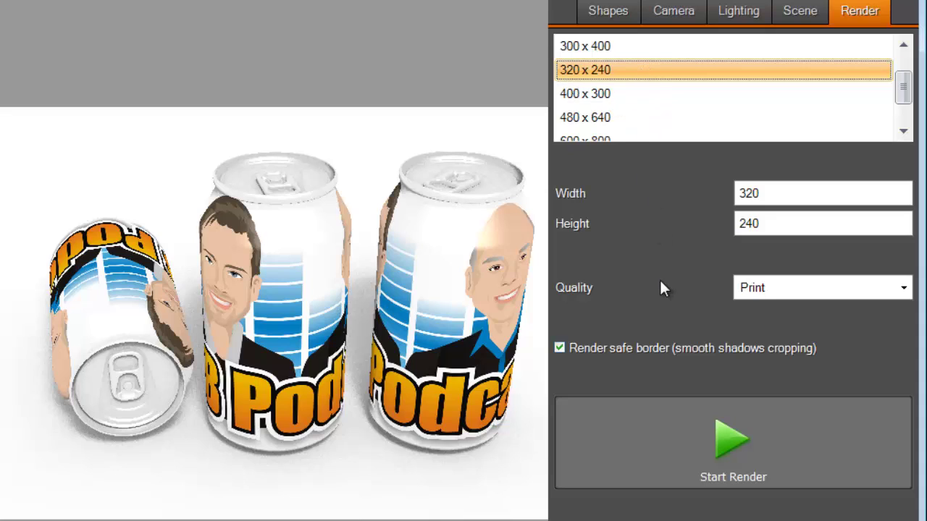
{"action": "left_click", "coordinate": [722, 444]}
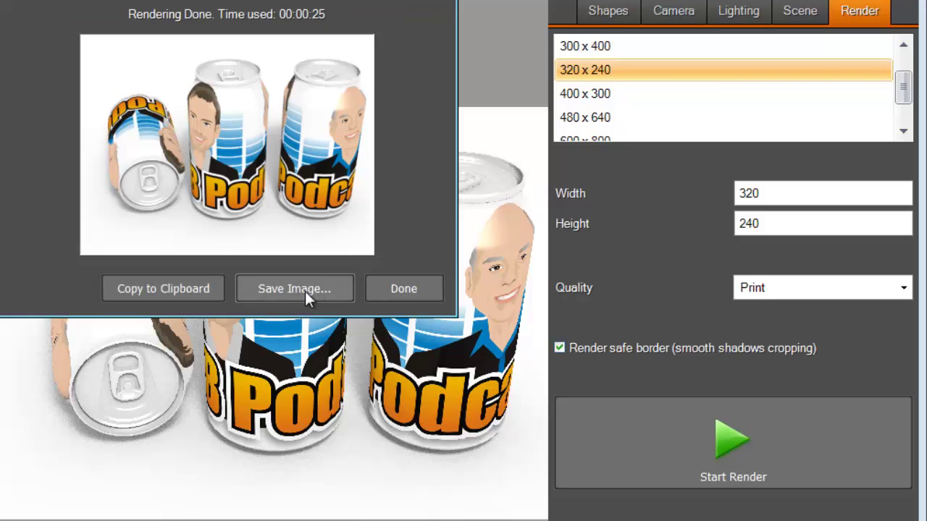
{"action": "left_click", "coordinate": [305, 292]}
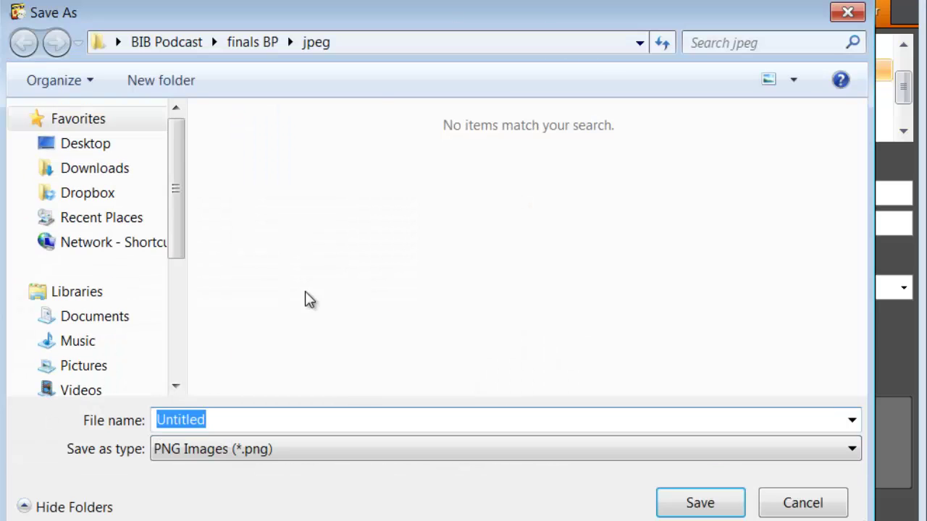
{"action": "left_click", "coordinate": [847, 12]}
{"action": "key", "text": "Escape"}
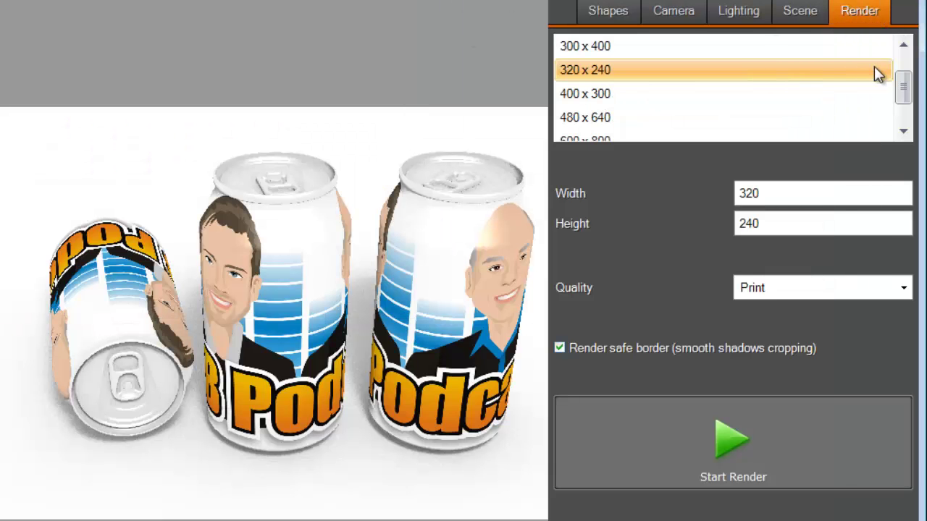
Render the can scene at 2000 x 2000 in Print quality, open the image's save dialog and cancel it.
{"action": "left_click_drag", "start_coordinate": [902, 89], "coordinate": [902, 111]}
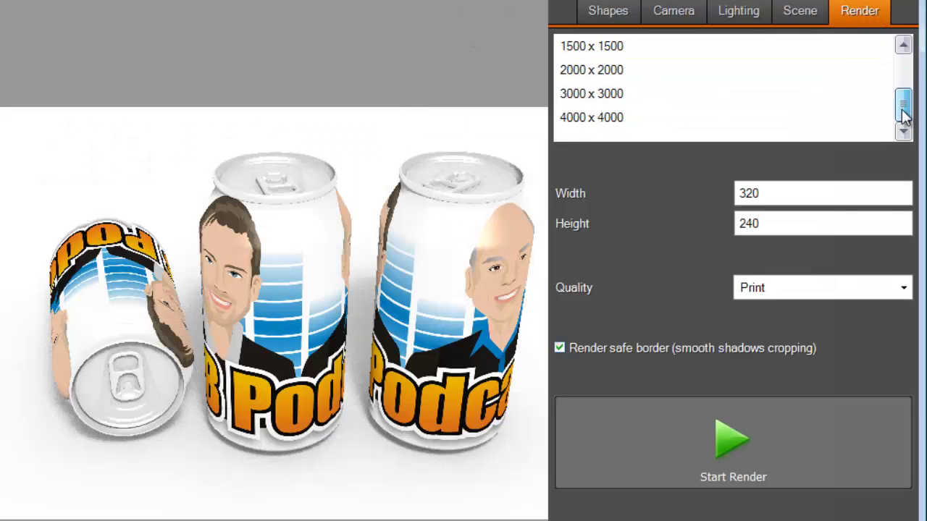
{"action": "left_click", "coordinate": [629, 70]}
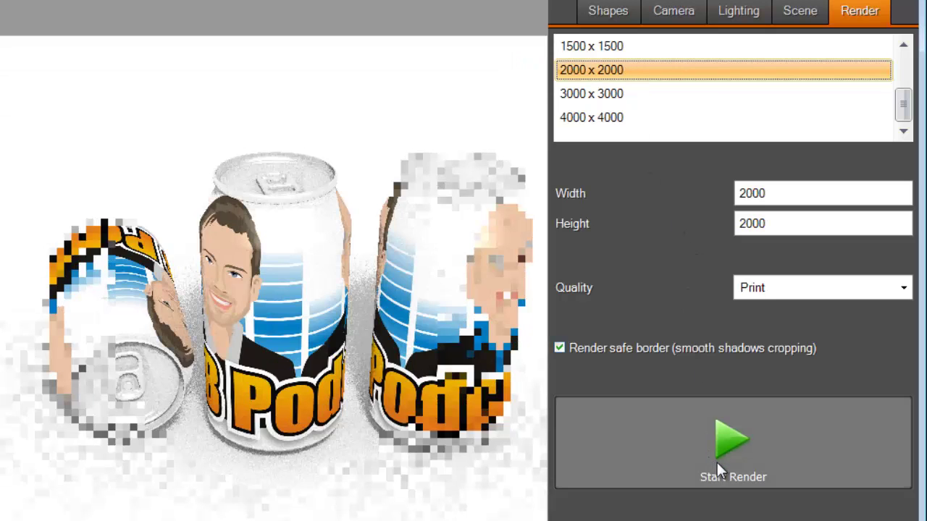
{"action": "left_click", "coordinate": [724, 442]}
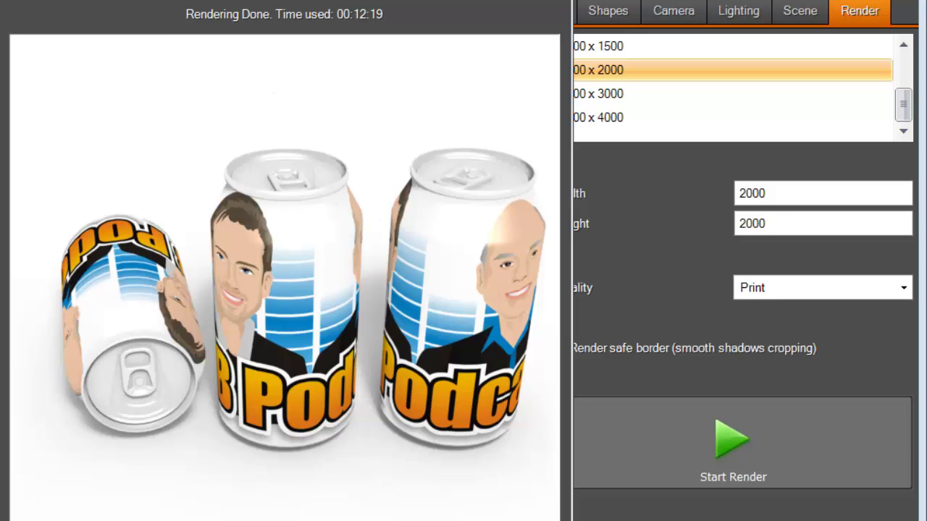
{"action": "left_click", "coordinate": [397, 520]}
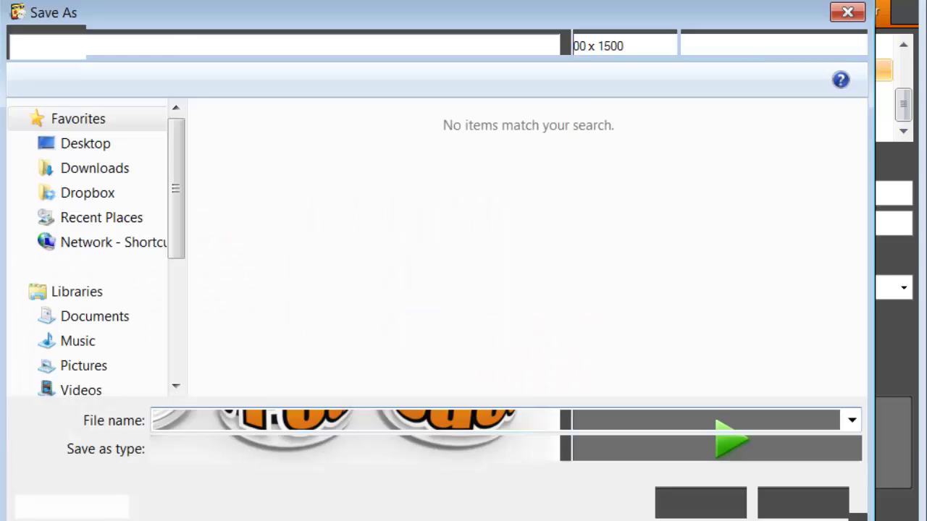
{"action": "left_click", "coordinate": [846, 14]}
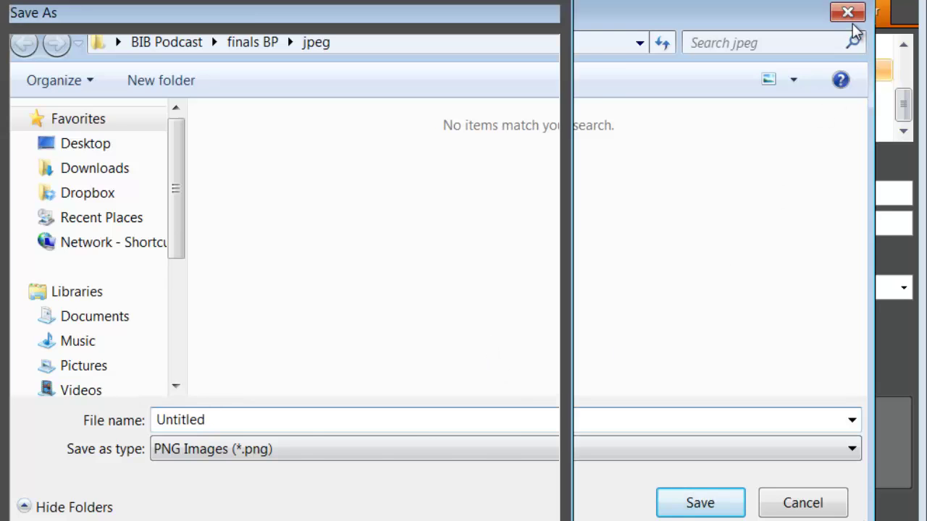
Close the finished 2000 x 2000 render and bring up the sample scenes, discarding the can scene's unsaved changes.
{"action": "left_click_drag", "start_coordinate": [537, 0], "coordinate": [668, 3]}
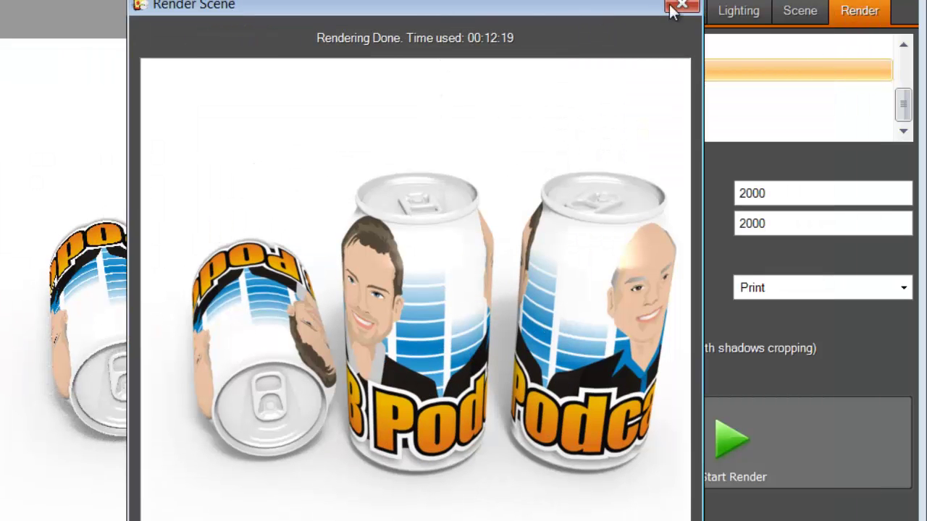
{"action": "left_click", "coordinate": [682, 6]}
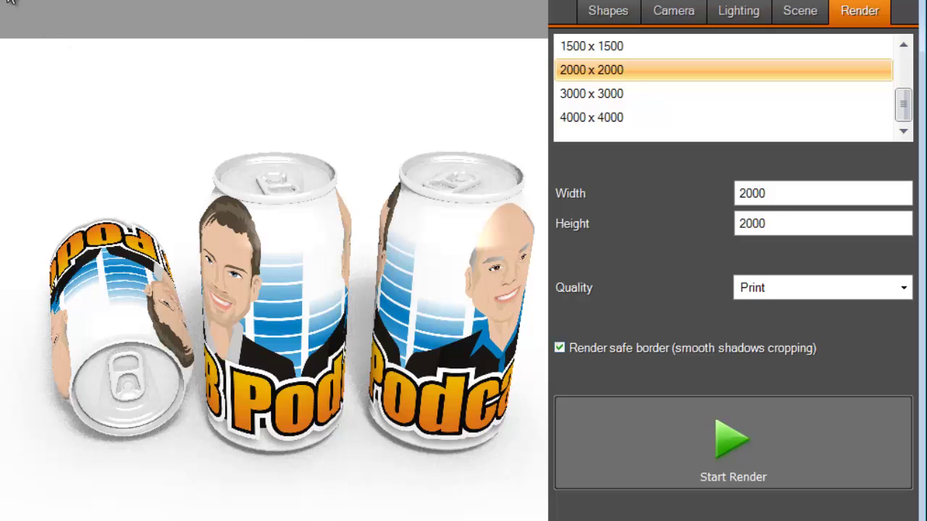
{"action": "left_click", "coordinate": [13, 6]}
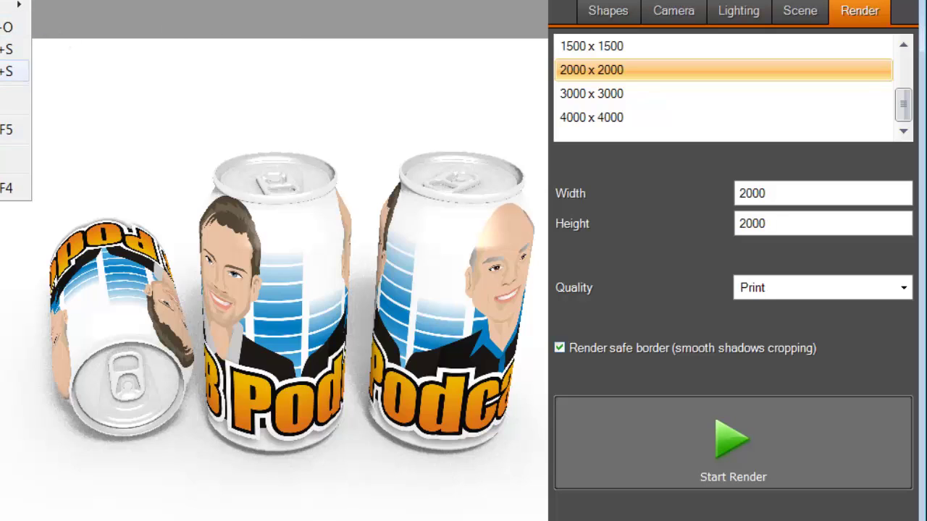
{"action": "mouse_move", "coordinate": [14, 5]}
{"action": "left_click", "coordinate": [142, 31]}
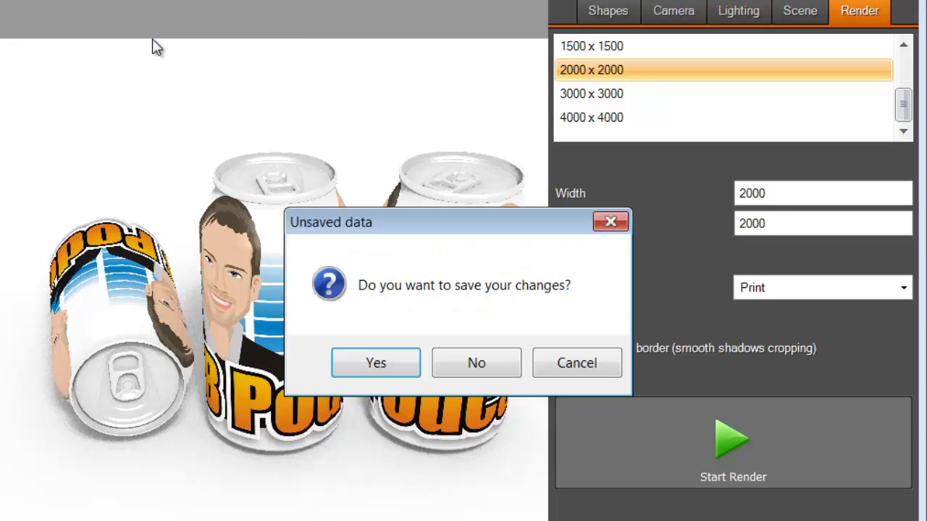
{"action": "left_click", "coordinate": [475, 369]}
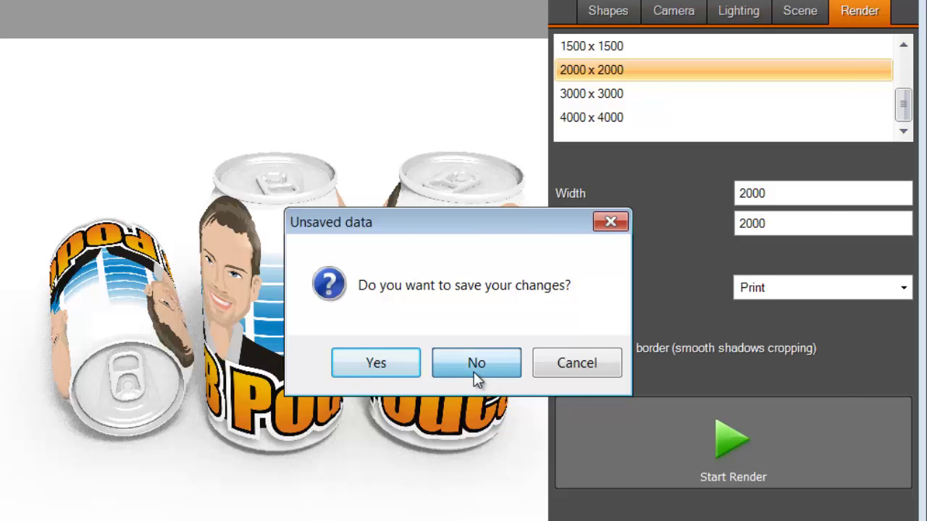
Browse the sample scene templates, from the books and DVDs through the brochures and binders to the boxes, devices and cans.
{"action": "scroll", "coordinate": [513, 316], "scroll_direction": "down", "scroll_amount": 10}
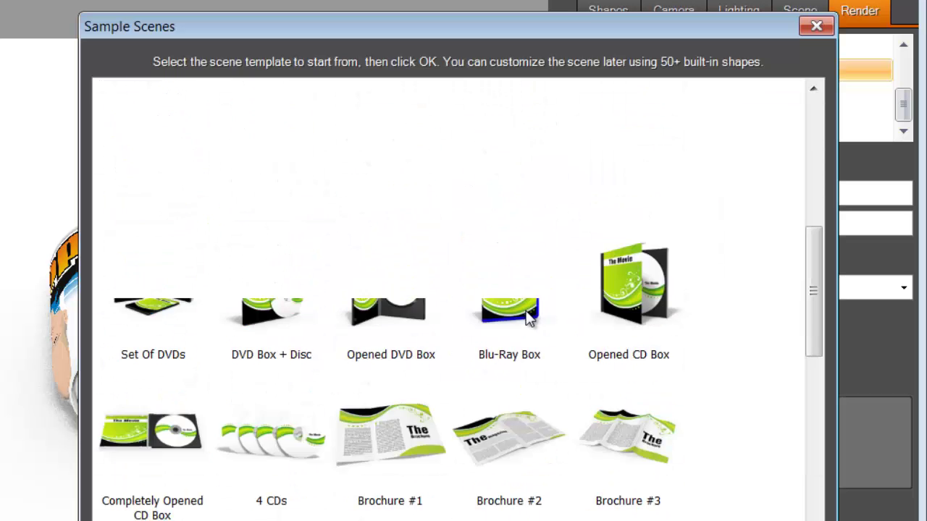
{"action": "scroll", "coordinate": [528, 319], "scroll_direction": "up", "scroll_amount": 10}
{"action": "scroll", "coordinate": [528, 319], "scroll_direction": "down", "scroll_amount": 5}
{"action": "scroll", "coordinate": [528, 314], "scroll_direction": "down", "scroll_amount": 6}
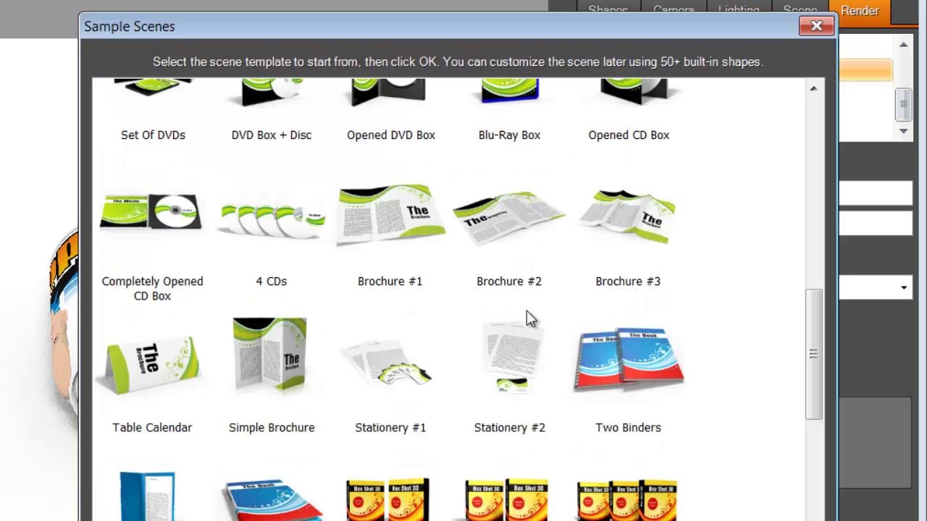
{"action": "scroll", "coordinate": [528, 316], "scroll_direction": "down", "scroll_amount": 2}
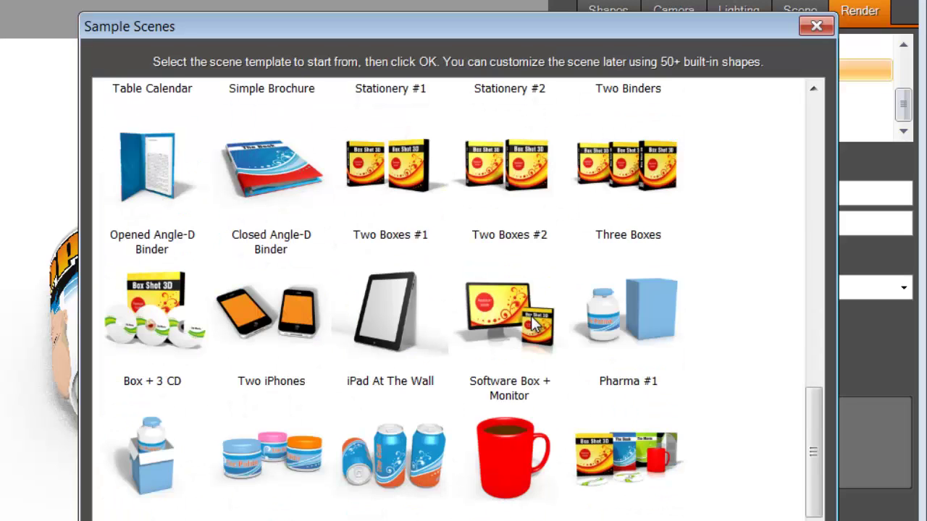
{"action": "scroll", "coordinate": [547, 315], "scroll_direction": "up", "scroll_amount": 8}
{"action": "scroll", "coordinate": [548, 315], "scroll_direction": "down", "scroll_amount": 5}
{"action": "scroll", "coordinate": [547, 317], "scroll_direction": "up", "scroll_amount": 6}
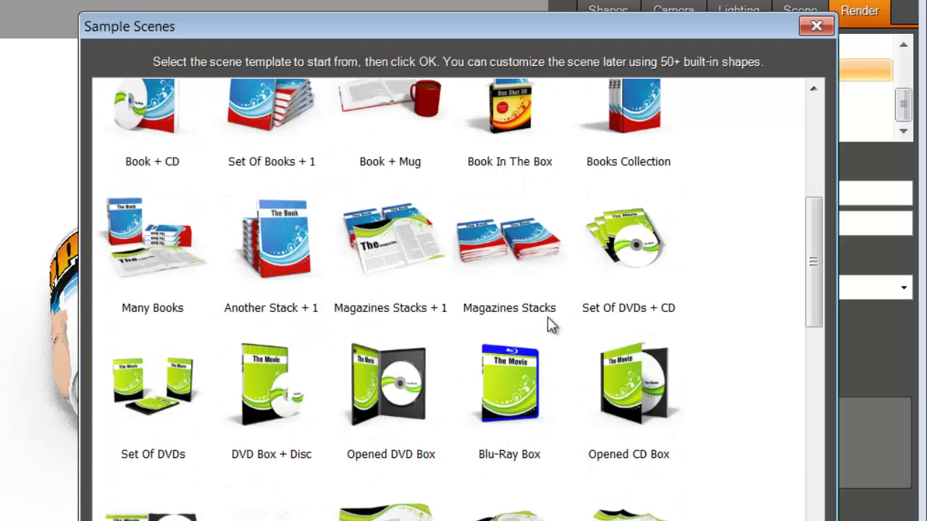
{"action": "scroll", "coordinate": [548, 323], "scroll_direction": "down", "scroll_amount": 6}
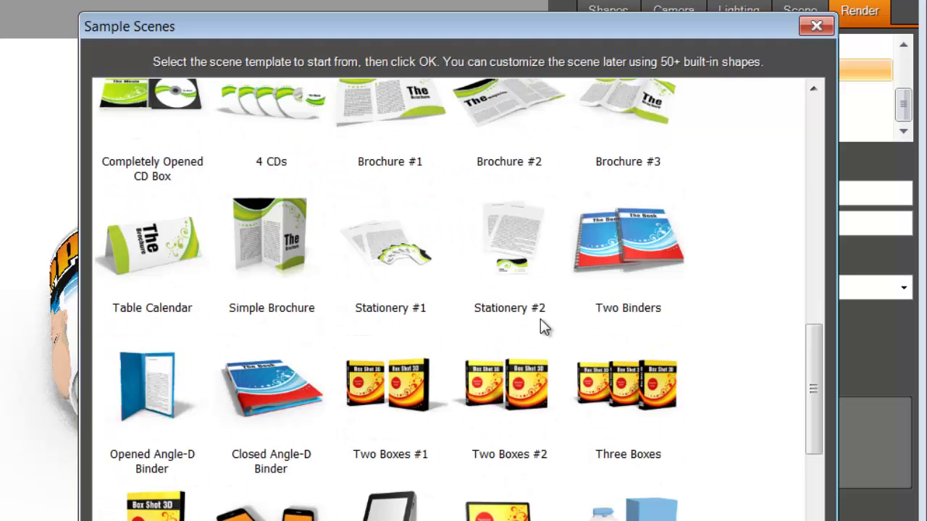
Open the "Book In The Box" sample scene.
{"action": "left_click_drag", "start_coordinate": [819, 364], "coordinate": [822, 225]}
{"action": "left_click", "coordinate": [520, 248]}
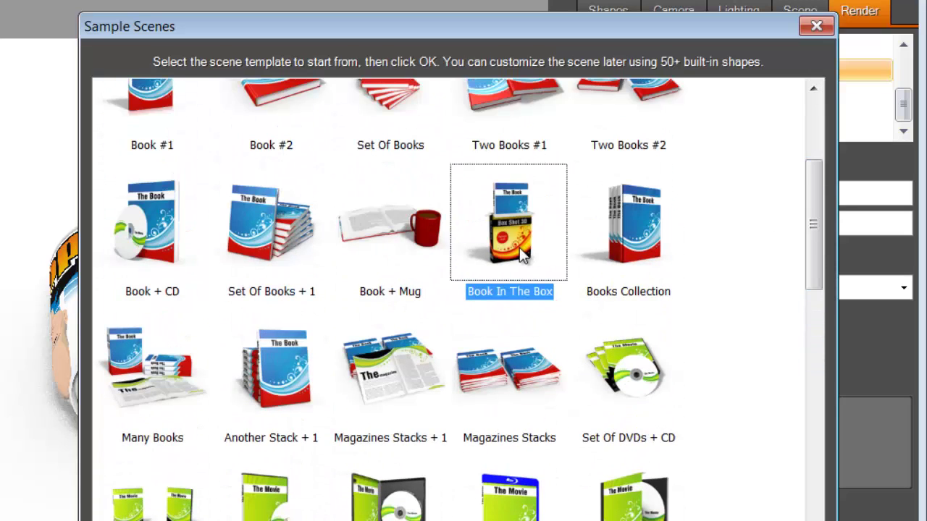
{"action": "double_click", "coordinate": [520, 250]}
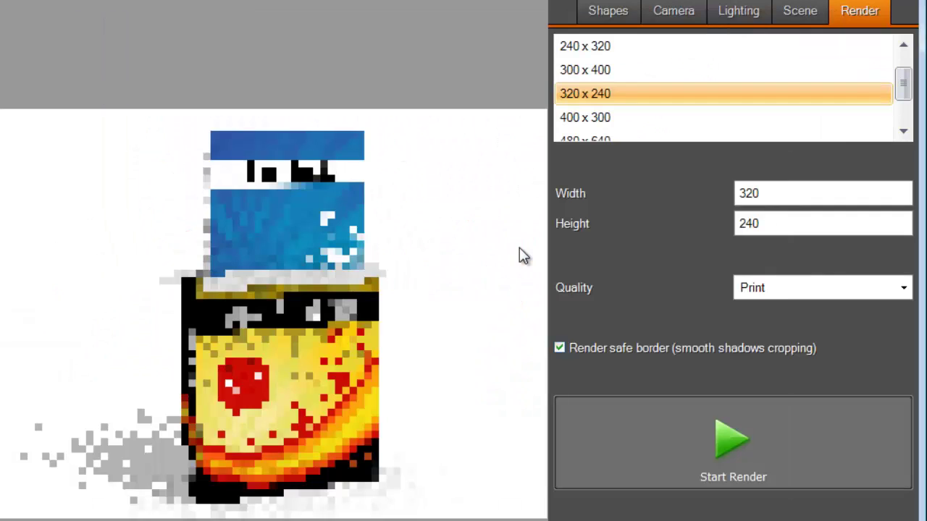